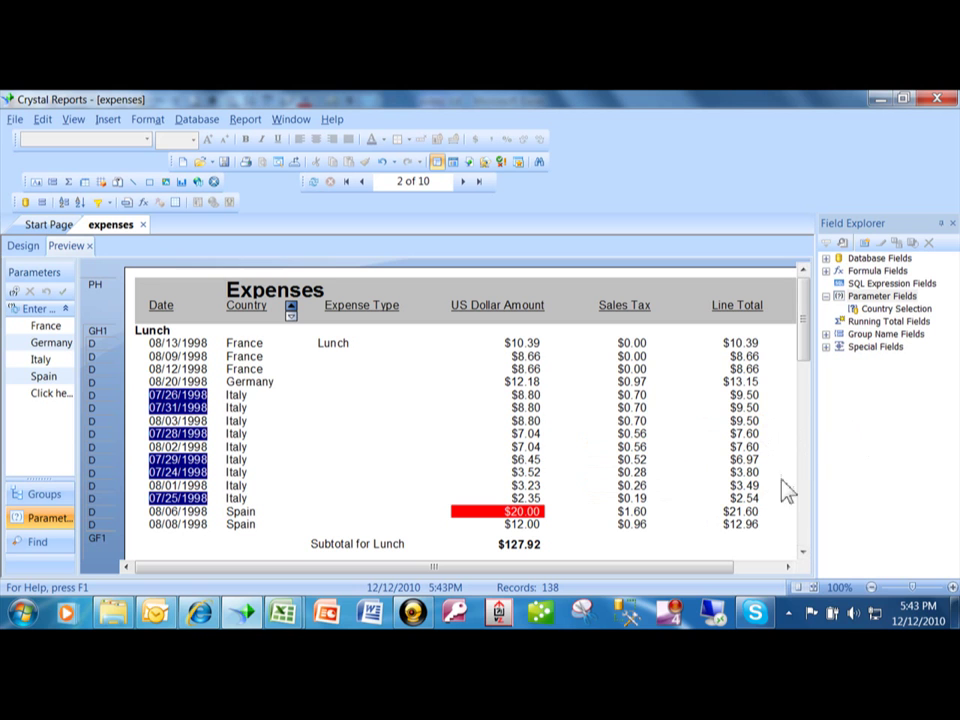
# Step: Create a new parameter field named Date Selection with the Date Time type
pyautogui.rightClick(869, 298)
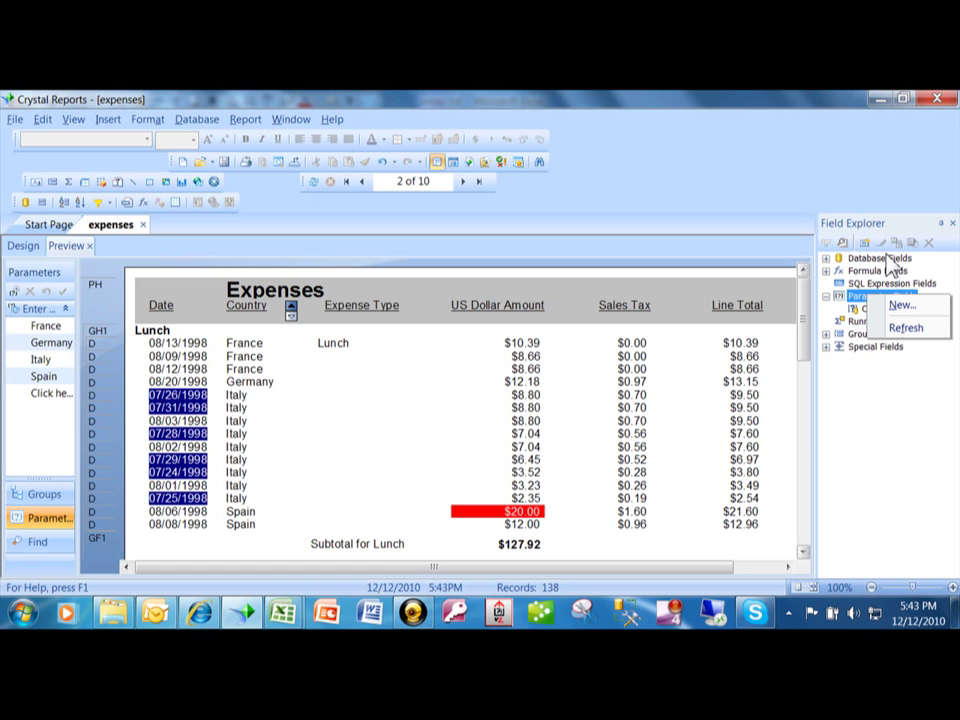
pyautogui.click(918, 309)
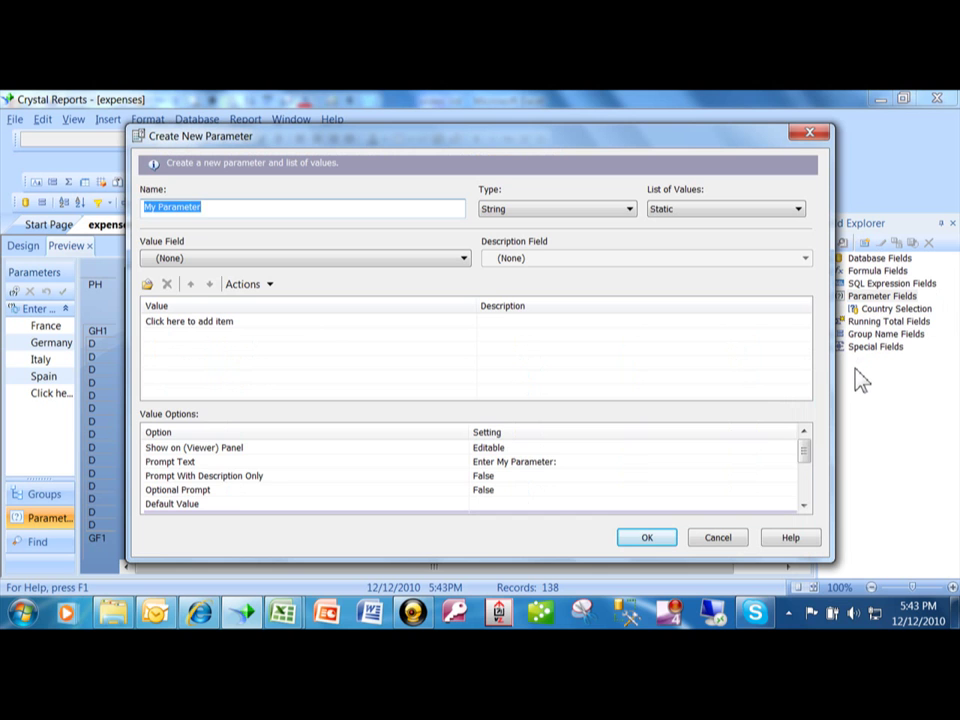
pyautogui.write('Date')
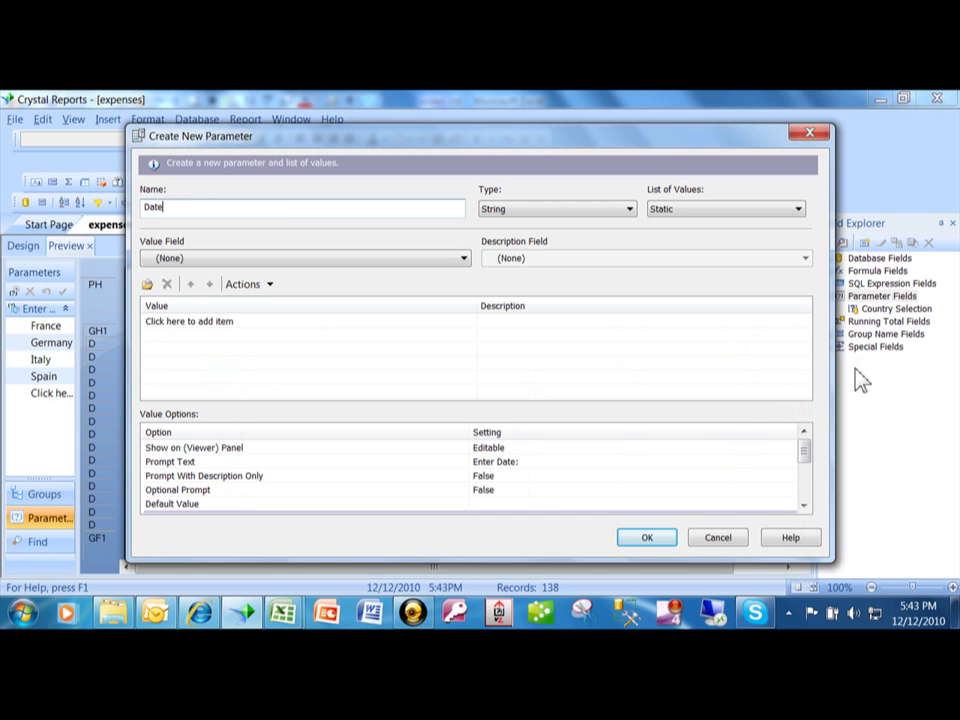
pyautogui.write(' Selection')
pyautogui.click(631, 209)
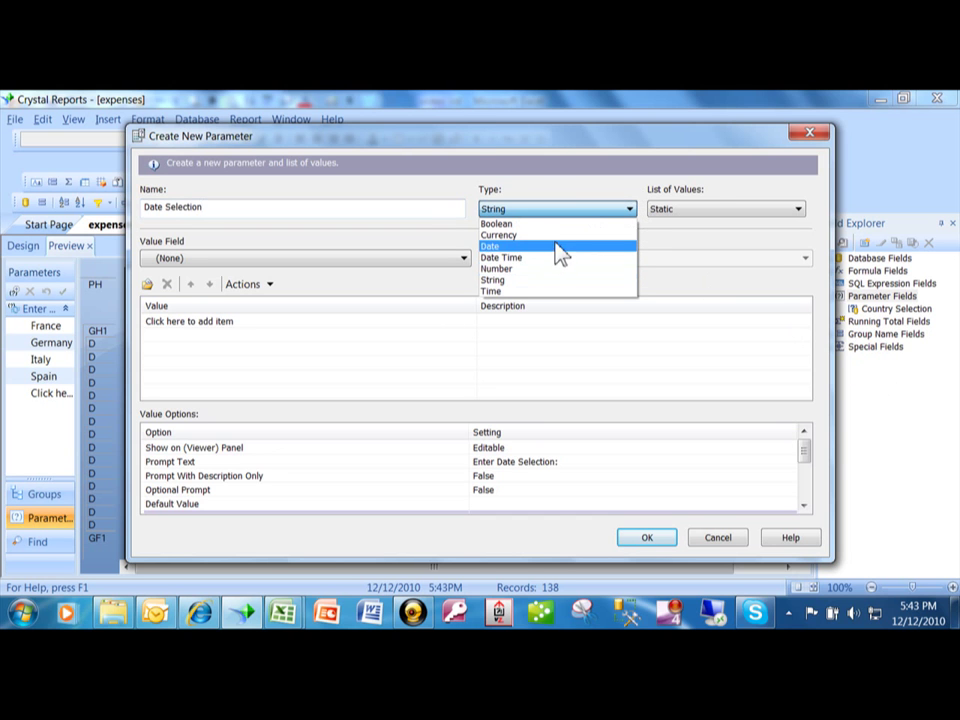
pyautogui.click(506, 260)
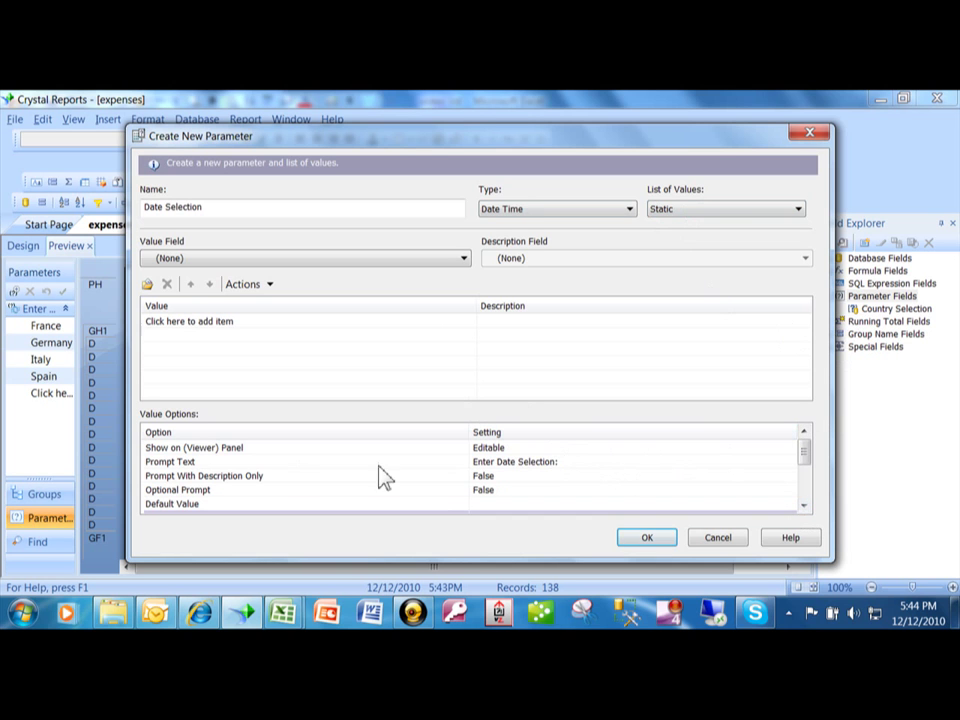
# Step: Change the new parameter's prompt text to "Enter Date Range:"
pyautogui.click(590, 462)
pyautogui.press('End')
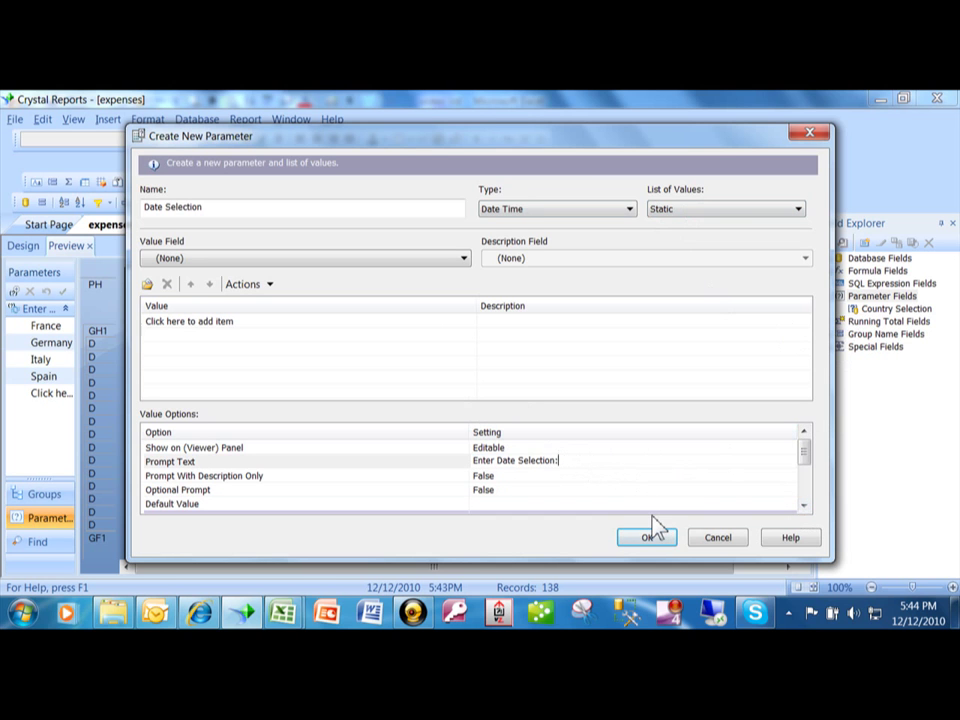
pyautogui.press('BackSpace')
pyautogui.press('BackSpace')
pyautogui.press('BackSpace')
pyautogui.press('BackSpace')
pyautogui.press('BackSpace')
pyautogui.press('BackSpace')
pyautogui.press('BackSpace')
pyautogui.press('BackSpace')
pyautogui.press('BackSpace')
pyautogui.press('BackSpace')
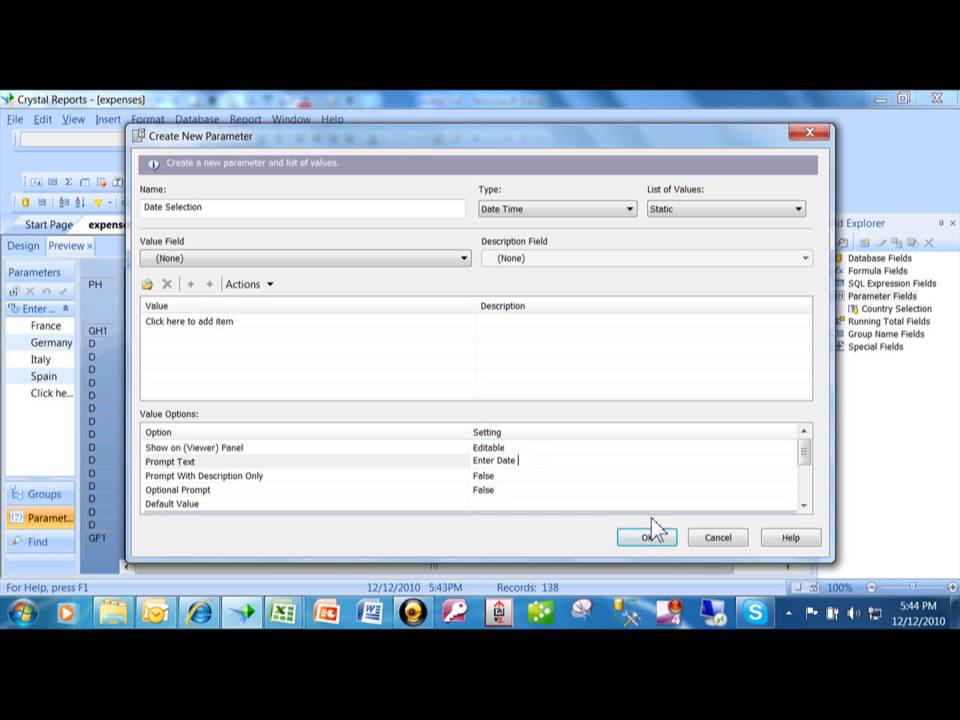
pyautogui.write('Range:')
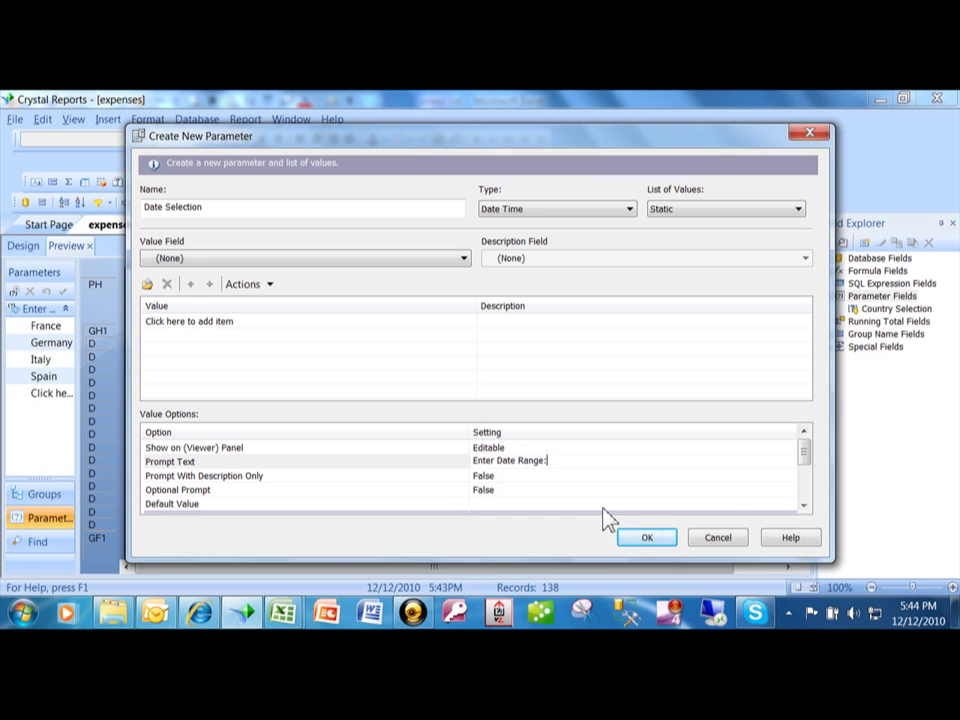
# Step: Set Allow range values to True for the Date Selection parameter and save the parameter
pyautogui.click(804, 506)
pyautogui.click(804, 506)
pyautogui.click(804, 506)
pyautogui.click(804, 506)
pyautogui.click(804, 506)
pyautogui.click(804, 506)
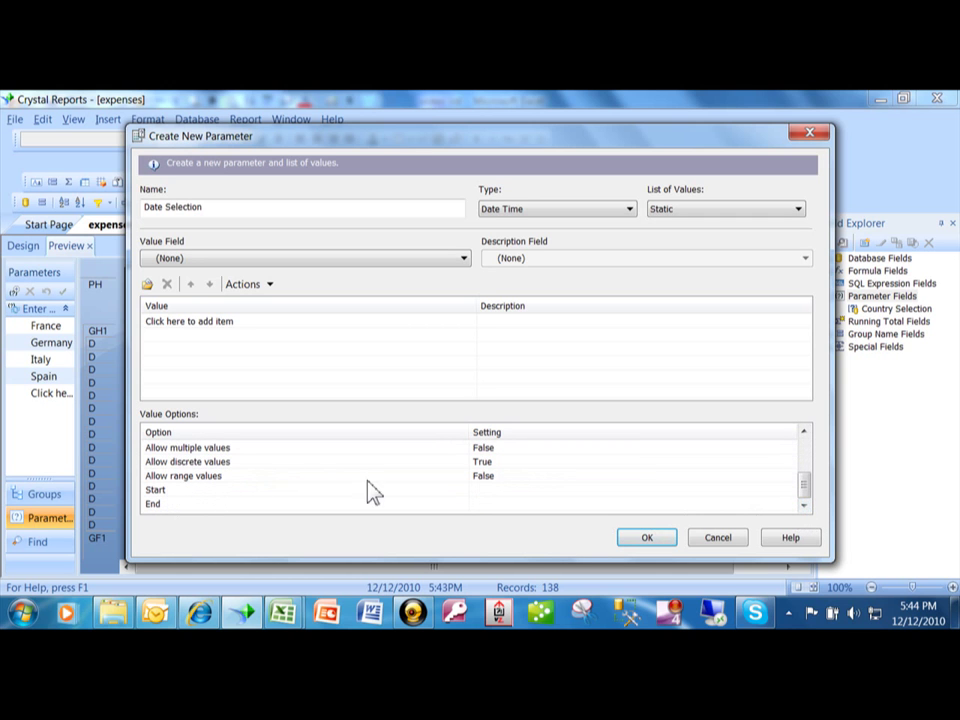
pyautogui.click(500, 483)
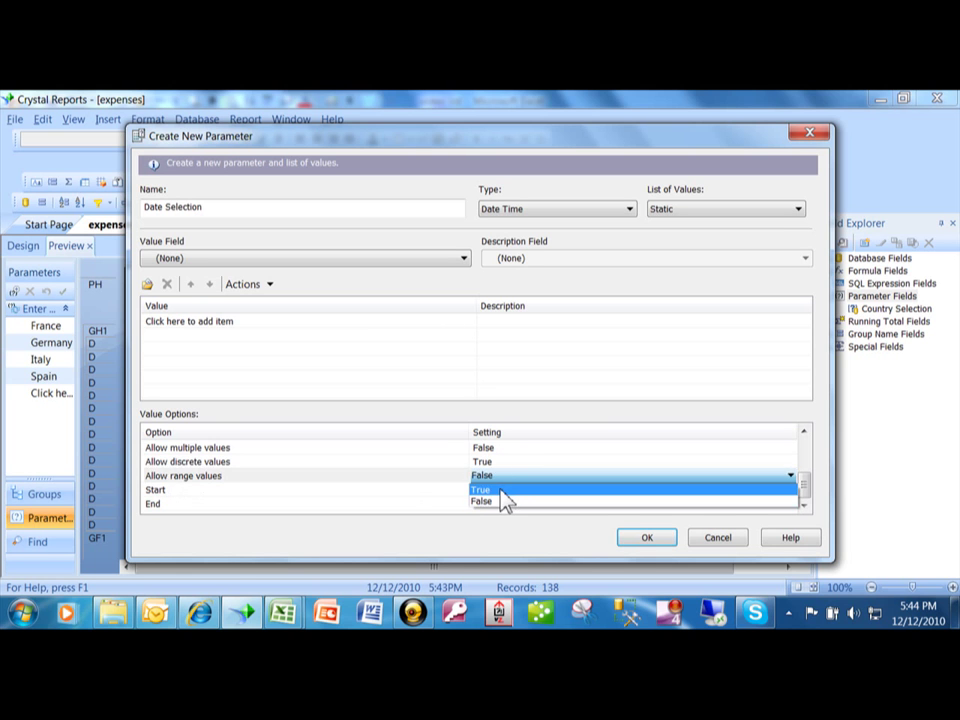
pyautogui.click(505, 498)
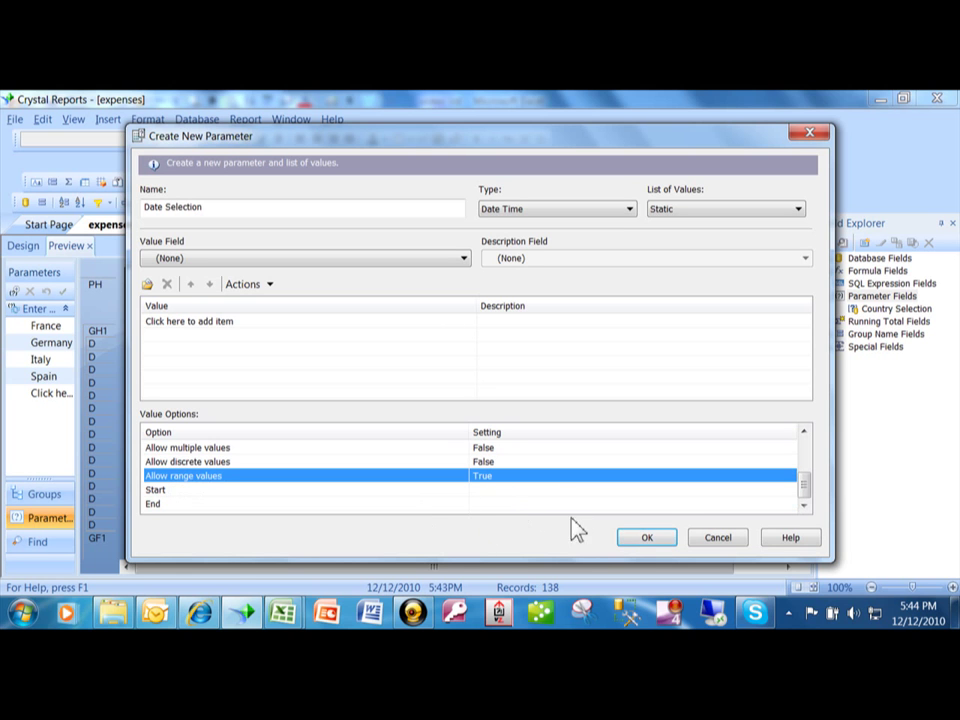
pyautogui.click(646, 540)
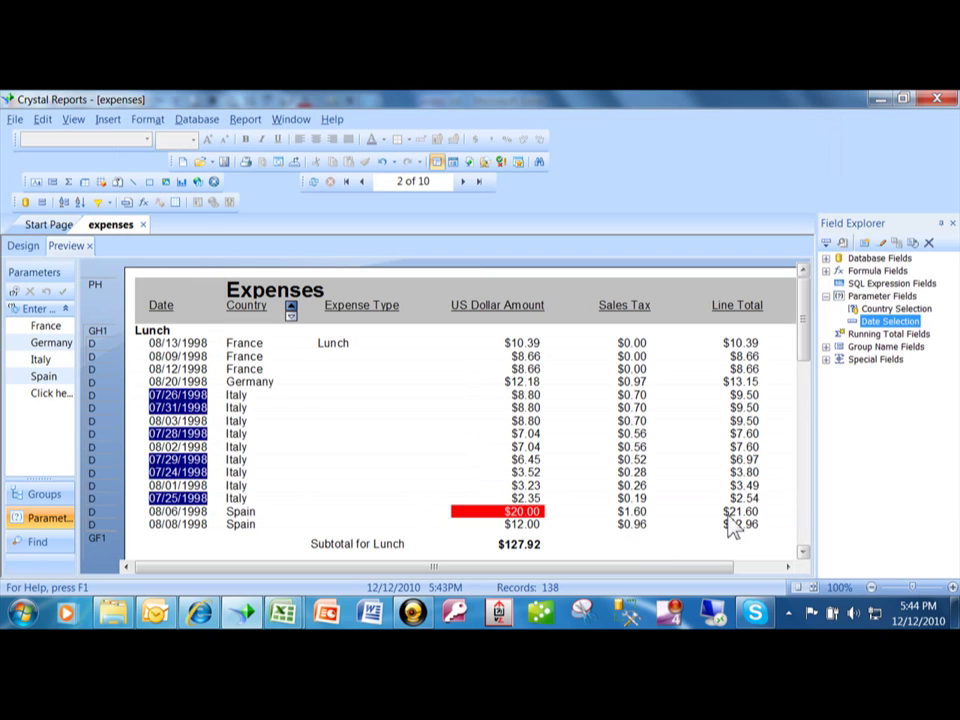
# Step: Add a record selection condition making the Europe_Expenses_ Date field equal to {?Date Selection}, and apply it
pyautogui.click(99, 204)
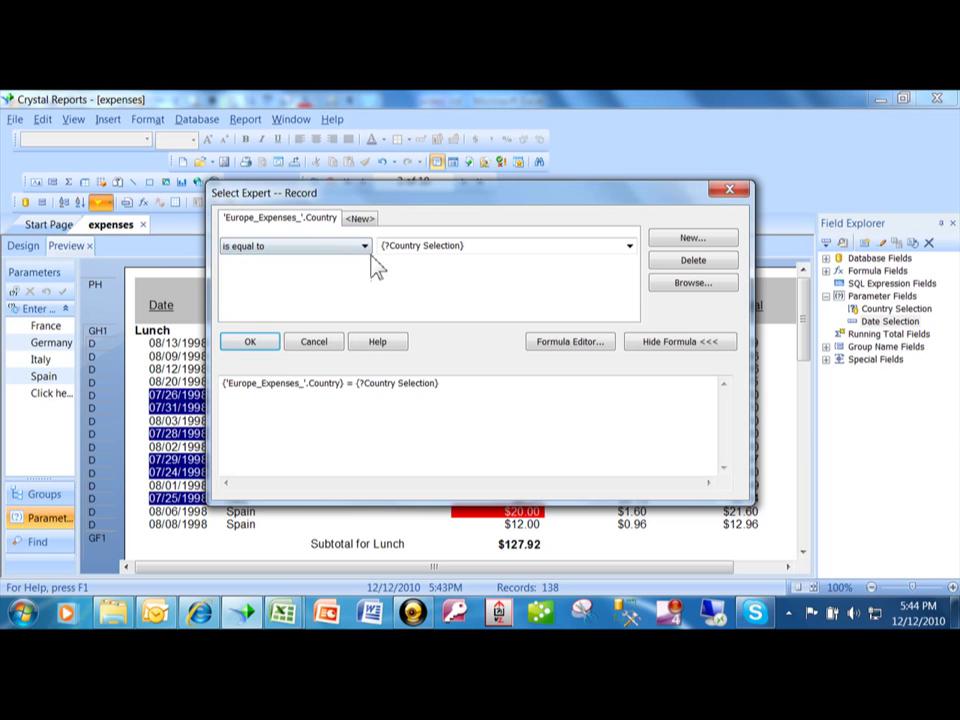
pyautogui.click(370, 219)
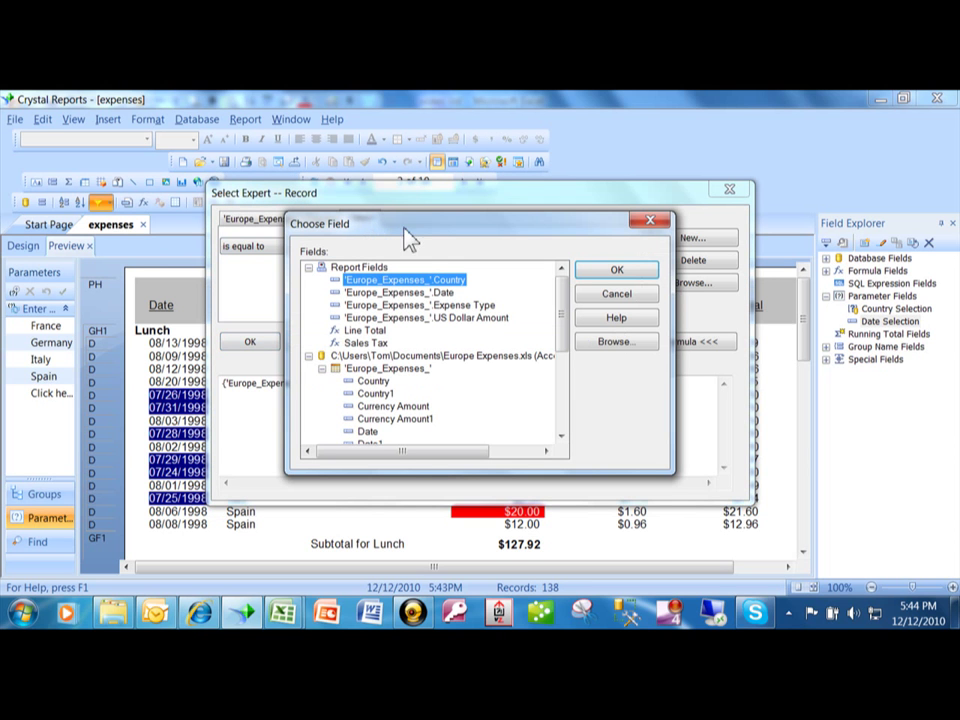
pyautogui.doubleClick(405, 292)
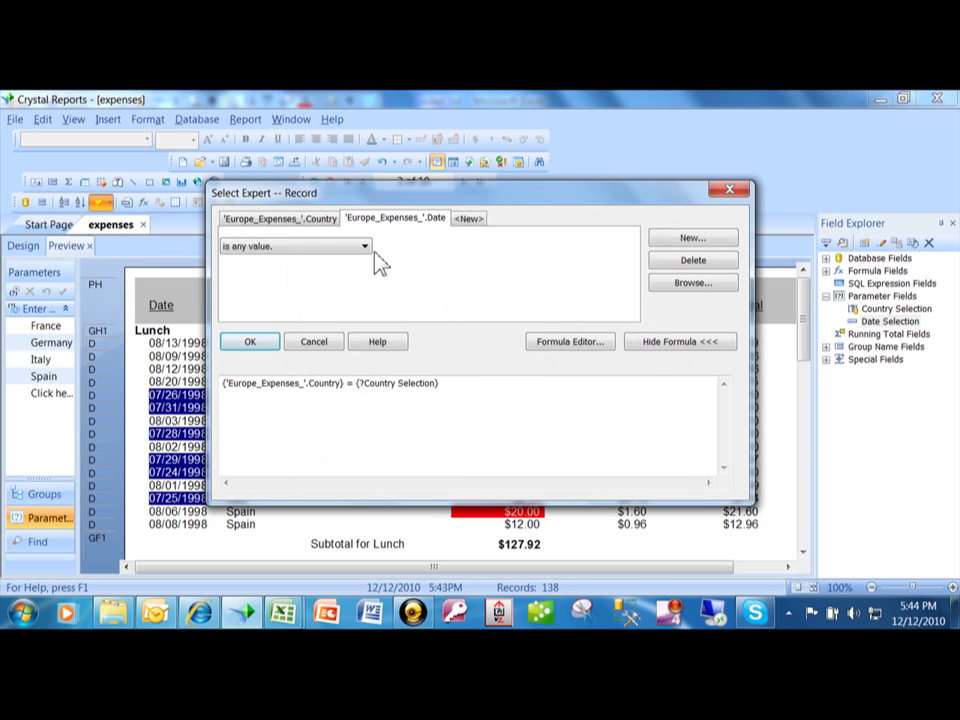
pyautogui.click(364, 246)
pyautogui.click(281, 275)
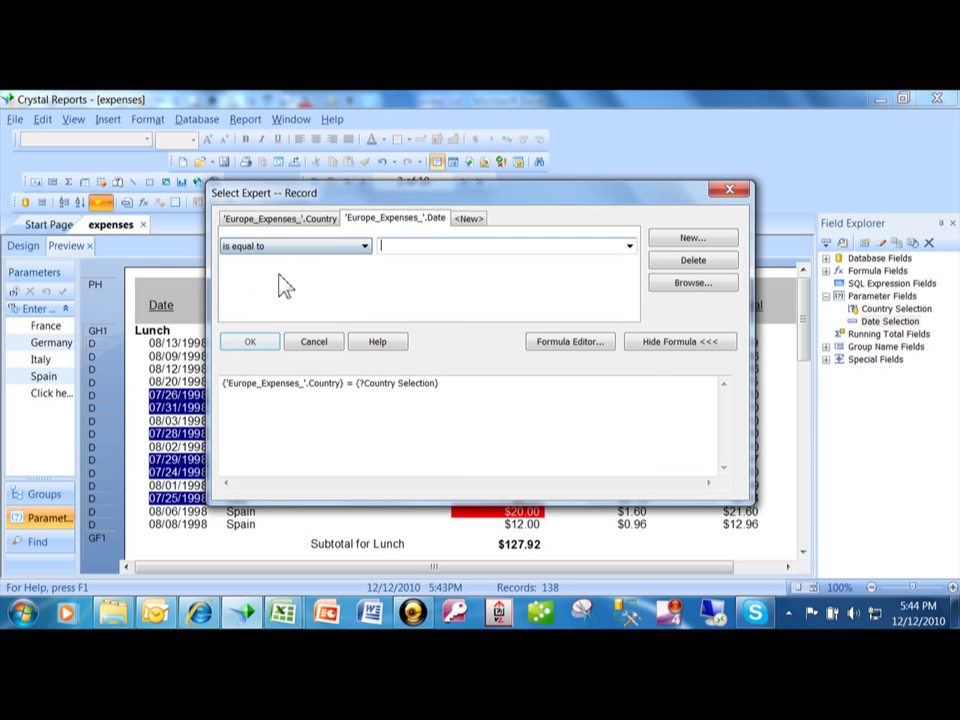
pyautogui.click(629, 247)
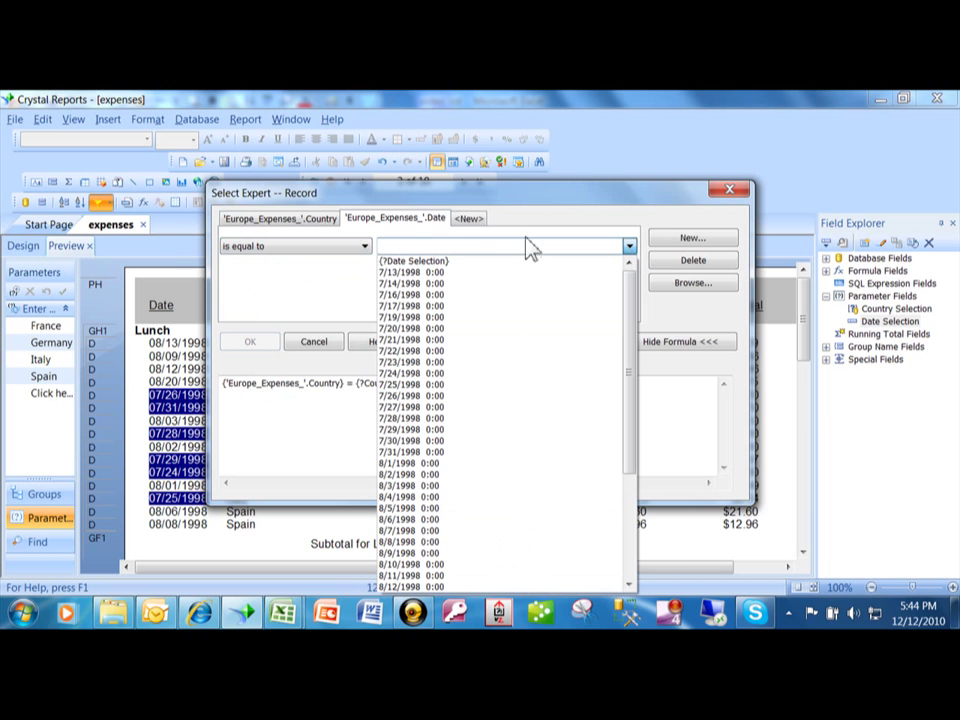
pyautogui.click(464, 261)
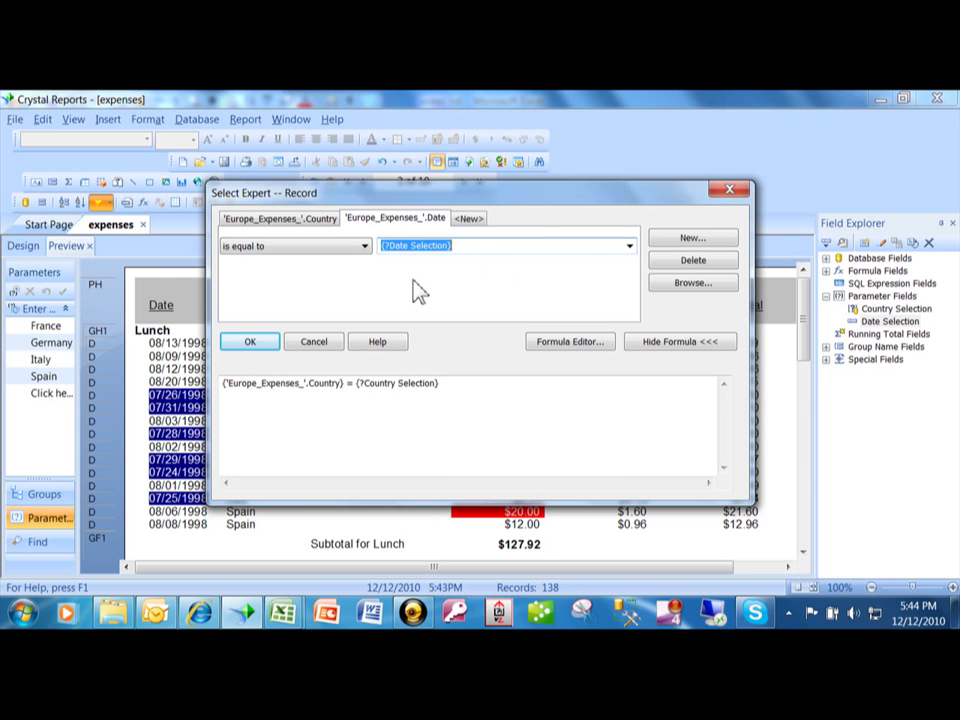
pyautogui.click(260, 342)
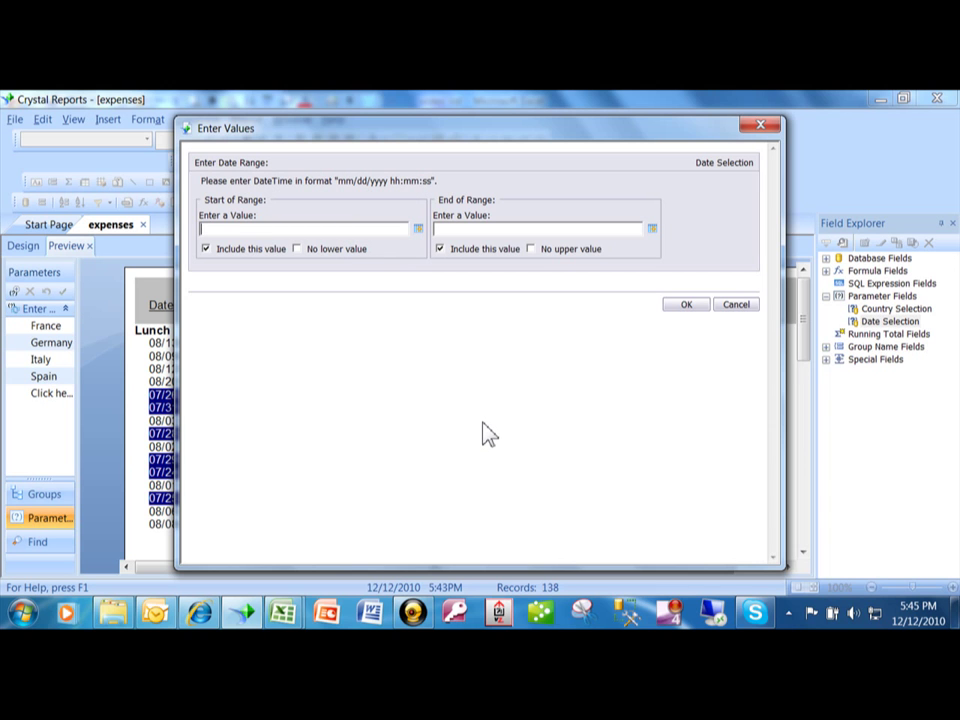
# Step: Enter the date range from 07/01/1998 00:00:00 to 07/31/1998 23:59:59 and run the report
pyautogui.write('07/01/1998 00:00:00')
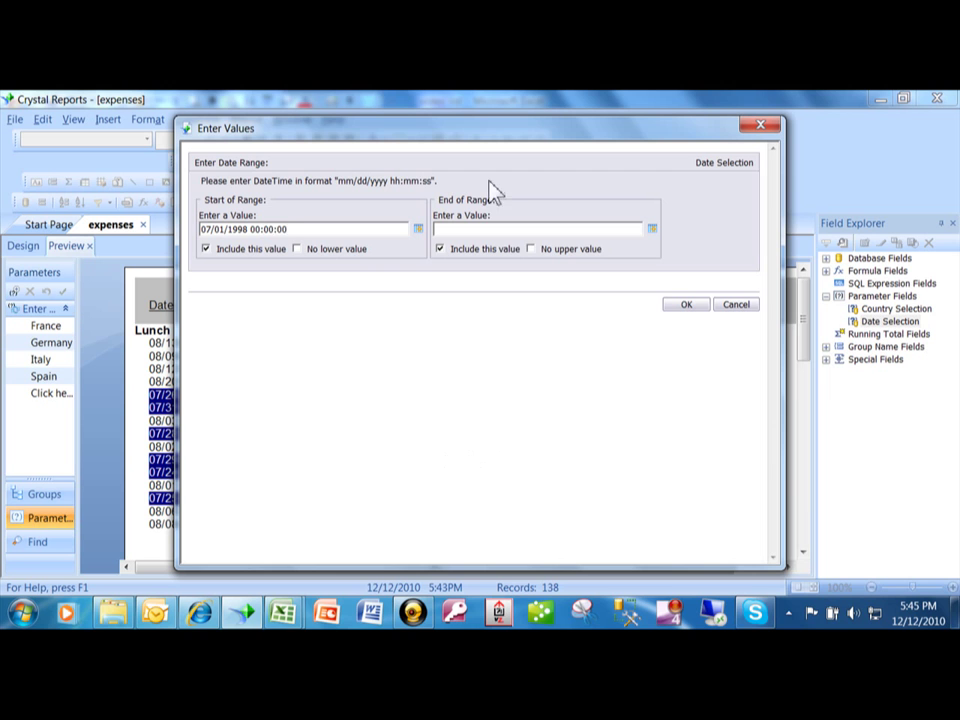
pyautogui.click(480, 229)
pyautogui.write('07/31/1998 23:59:59')
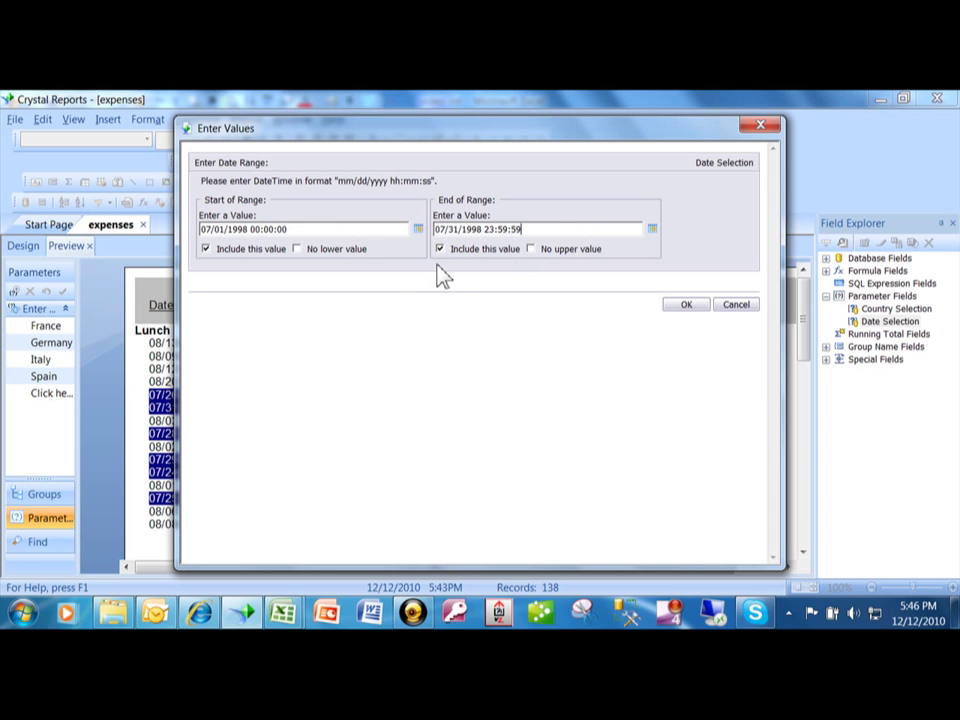
pyautogui.click(688, 305)
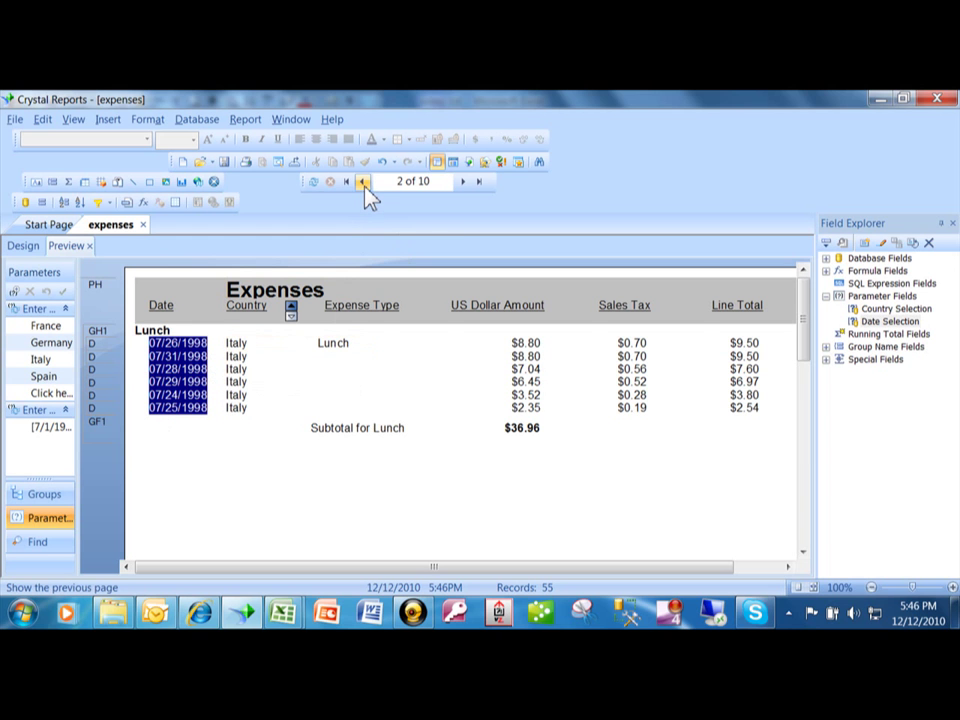
# Step: Review the filtered dates on the first five pages of the report preview
pyautogui.click(363, 183)
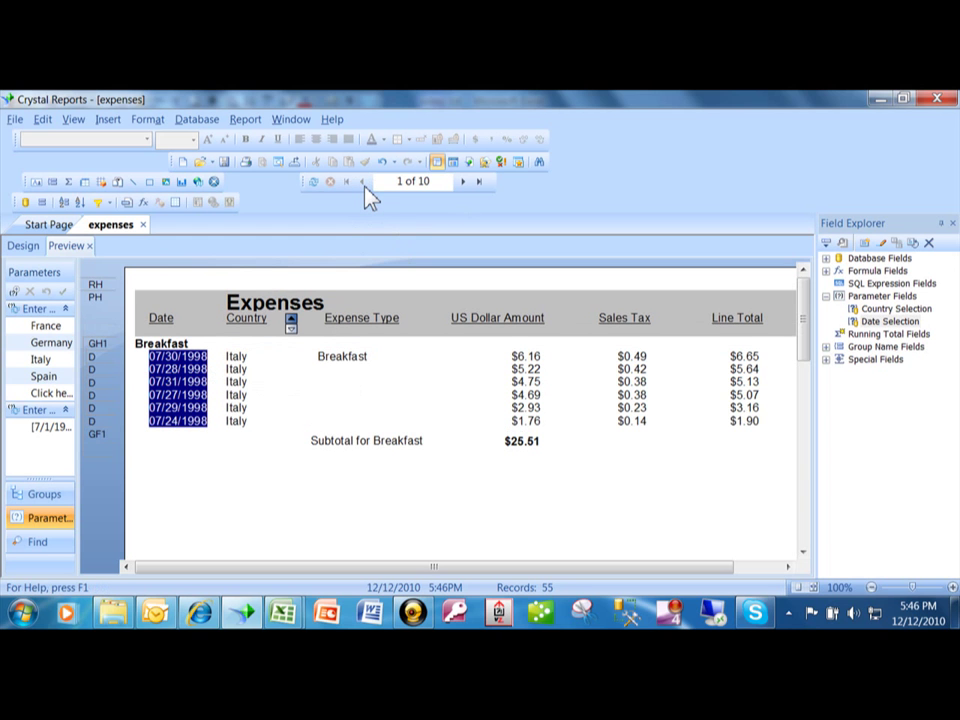
pyautogui.click(463, 182)
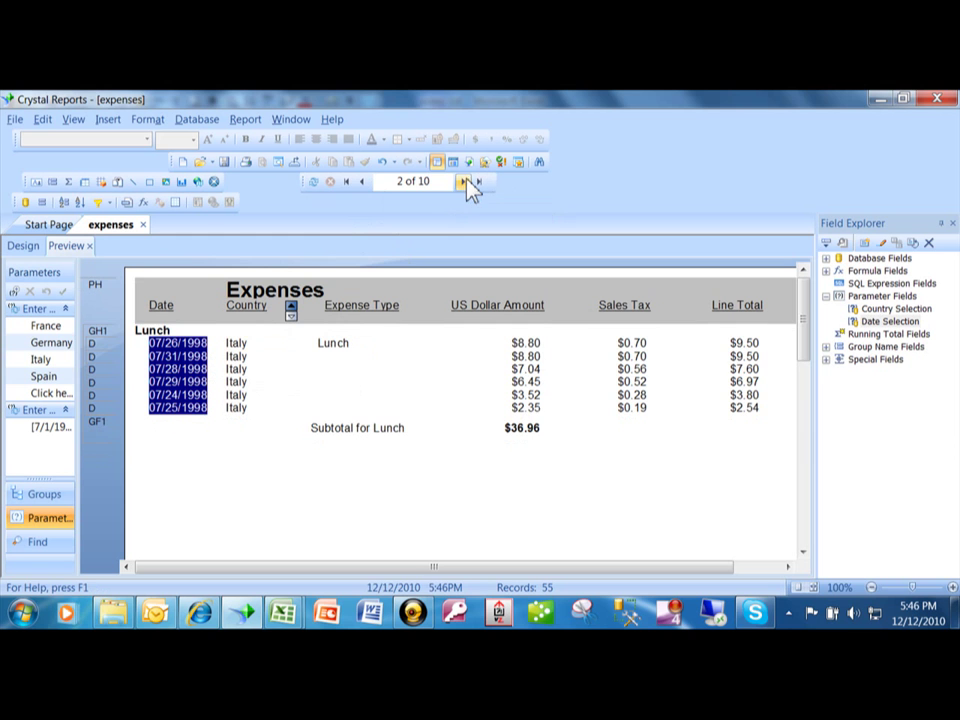
pyautogui.click(464, 182)
pyautogui.click(464, 182)
pyautogui.click(463, 183)
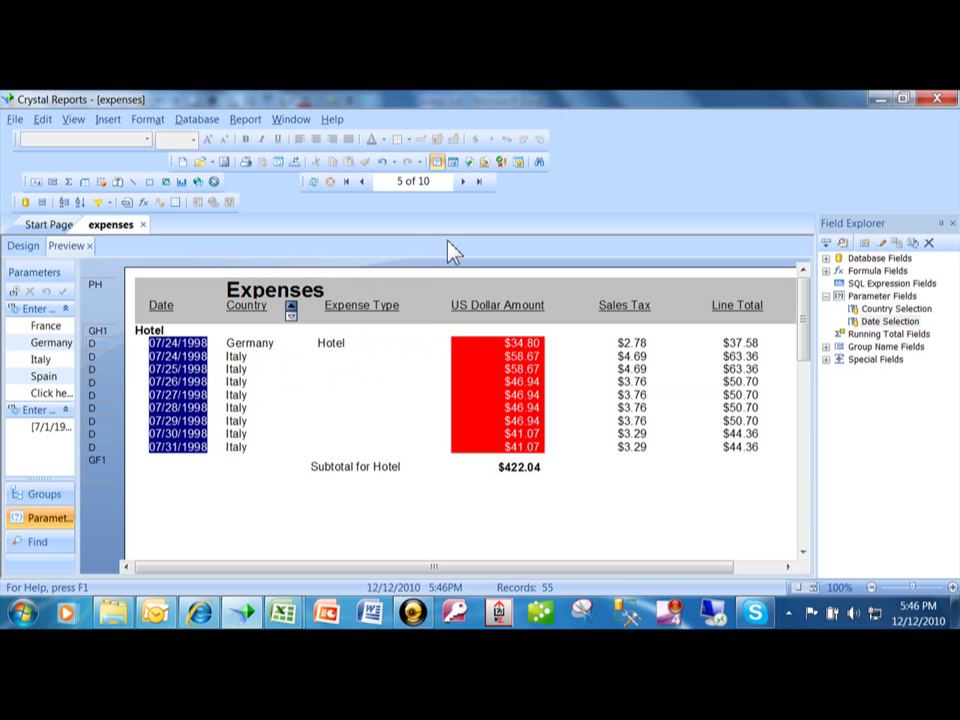
# Step: Refresh the report with a prompt for new parameter values, accepting the existing countries and date range
pyautogui.click(314, 182)
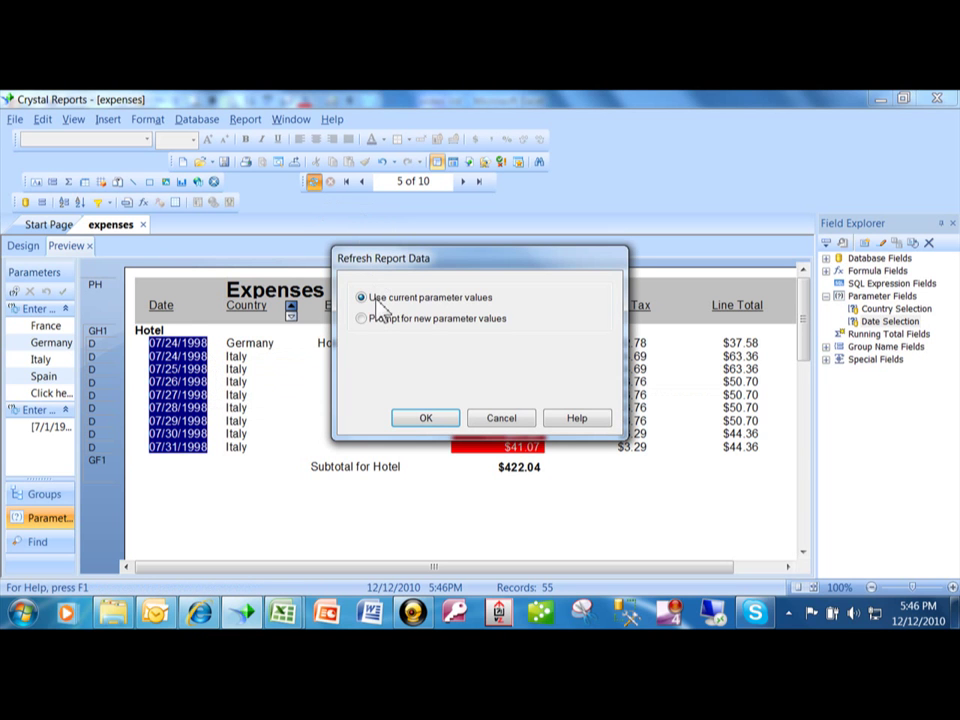
pyautogui.click(370, 322)
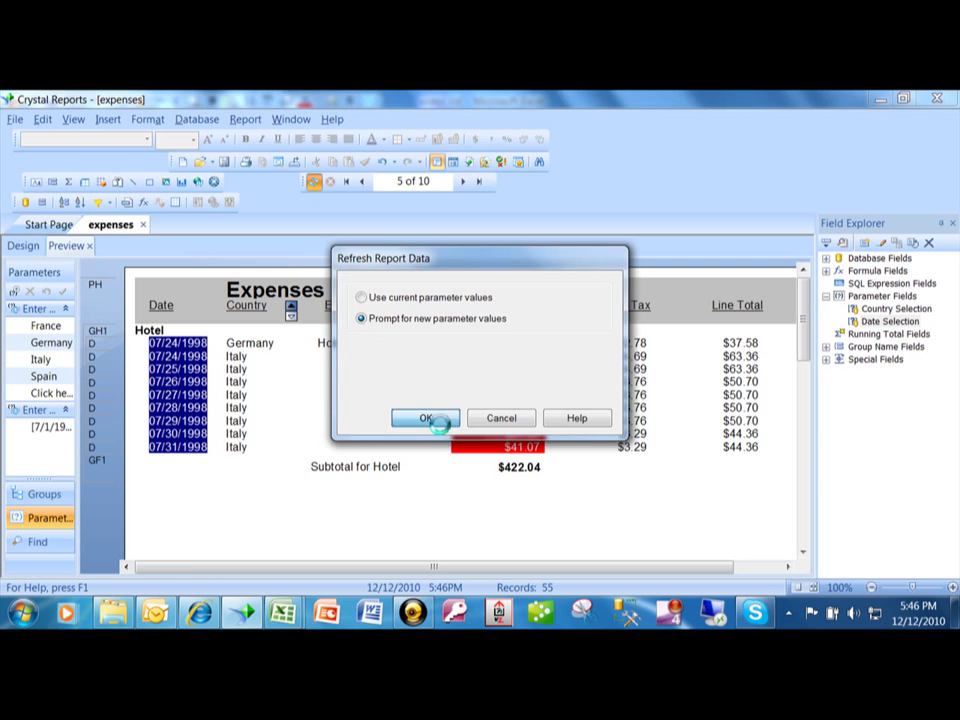
pyautogui.click(438, 424)
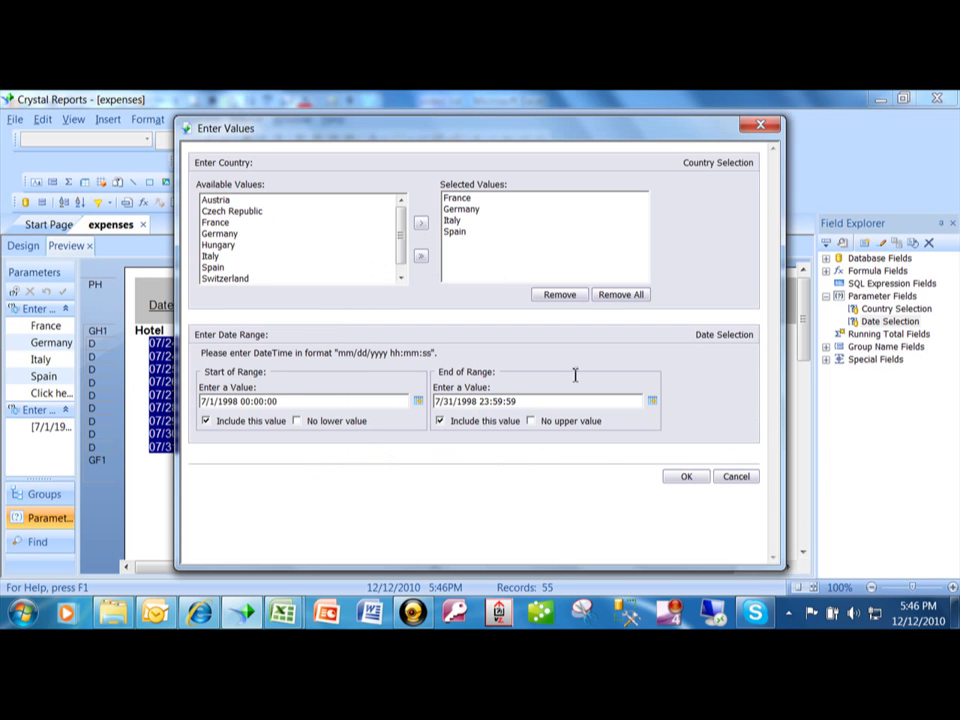
pyautogui.click(687, 477)
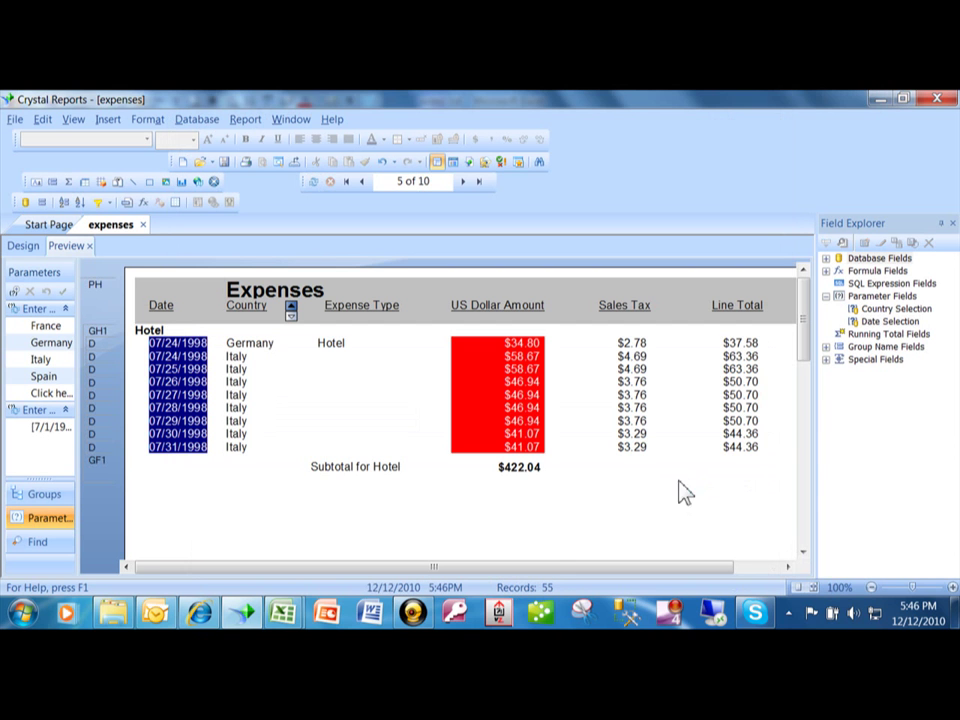
pyautogui.click(413, 613)
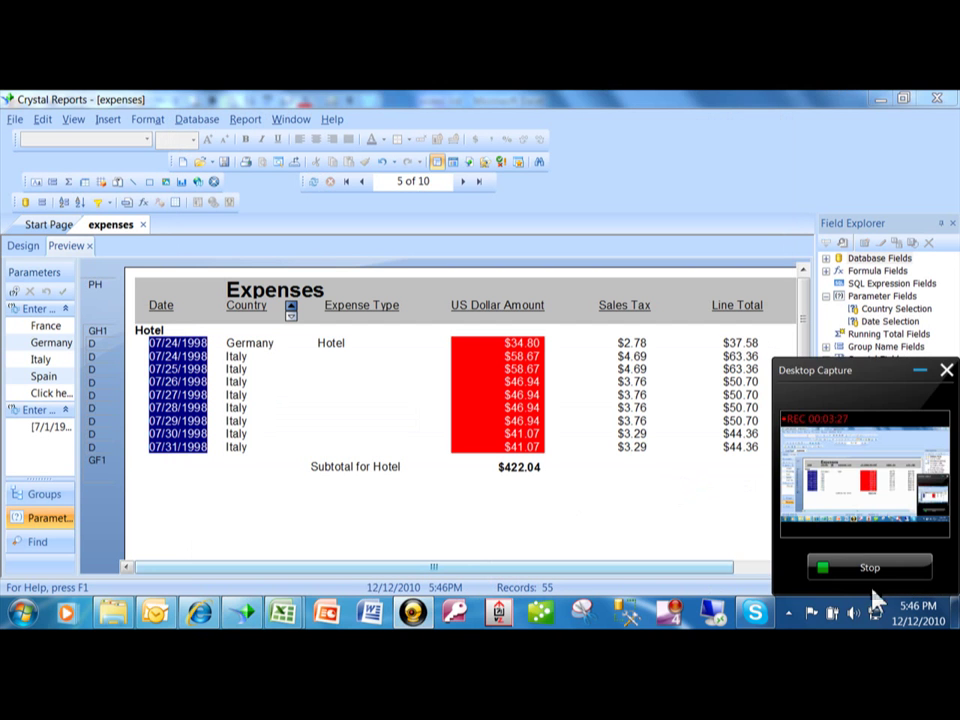